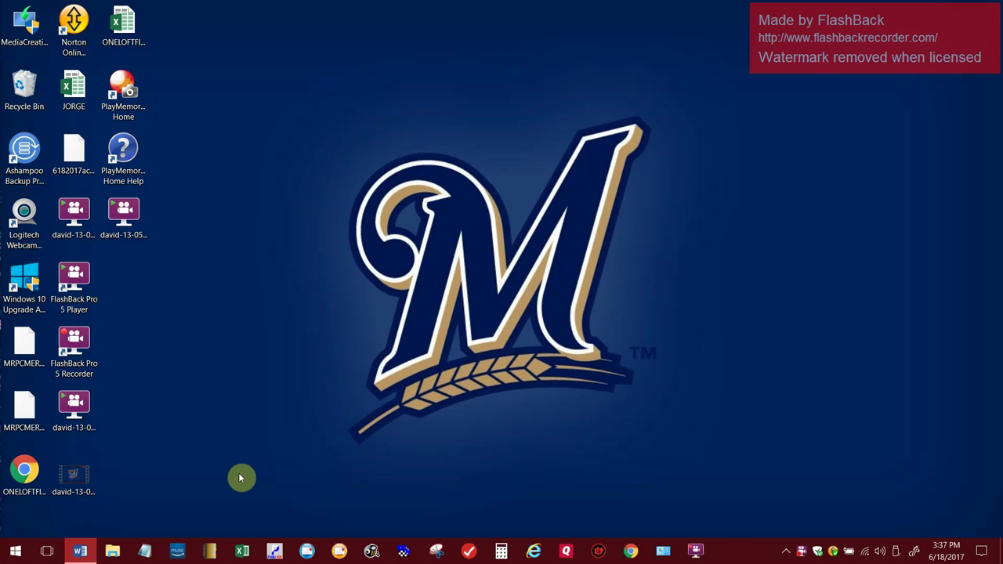
Bring up WinSpeed and log into the 2017OB database.
{"action": "left_click", "coordinate": [80, 550]}
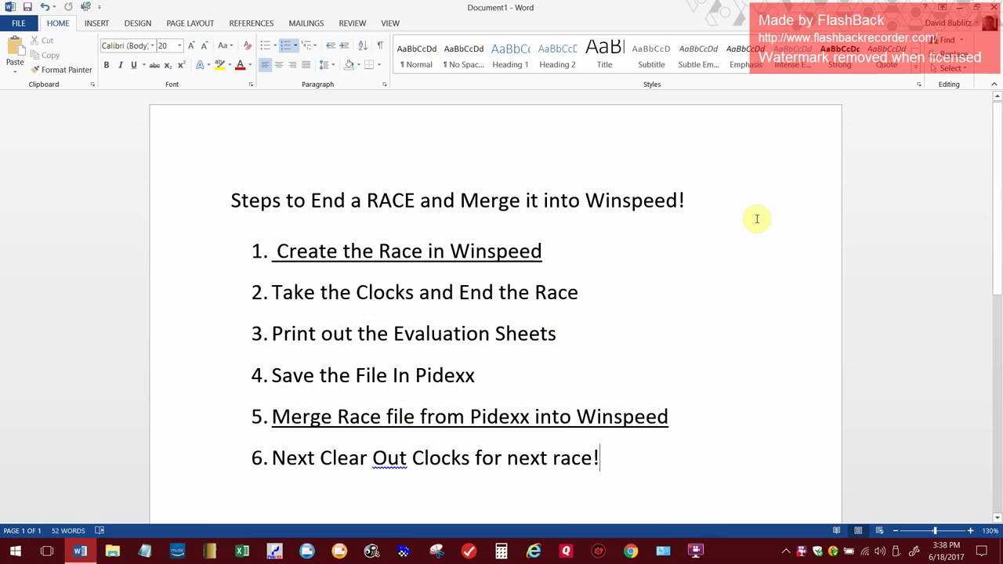
{"action": "left_click", "coordinate": [961, 8]}
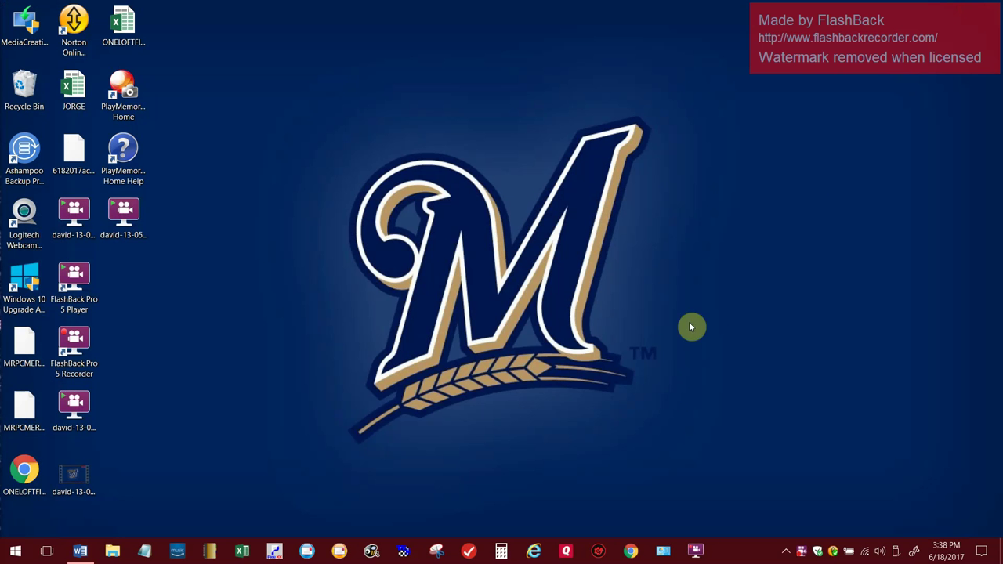
{"action": "left_click", "coordinate": [403, 551]}
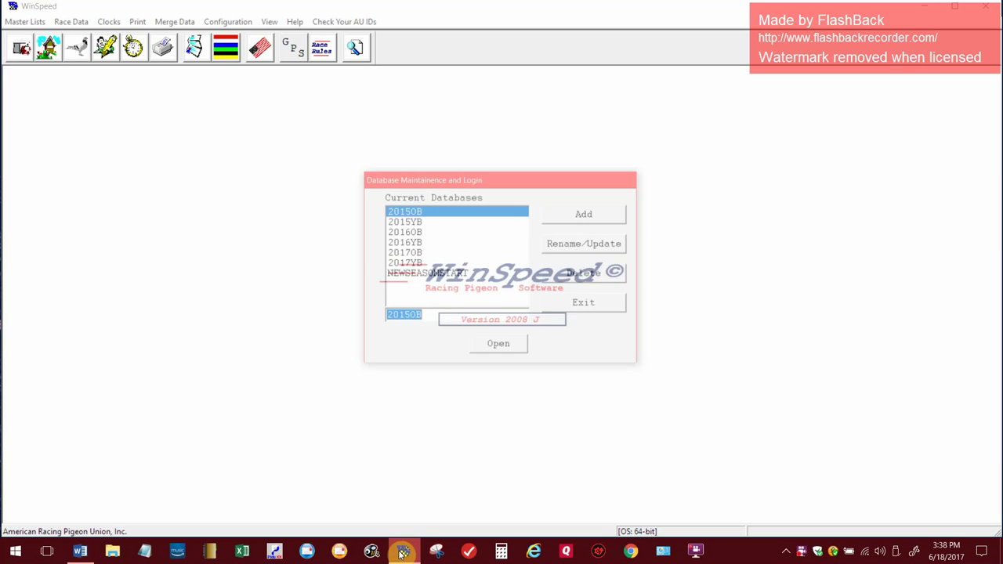
{"action": "left_click", "coordinate": [407, 253]}
{"action": "key", "text": "Return"}
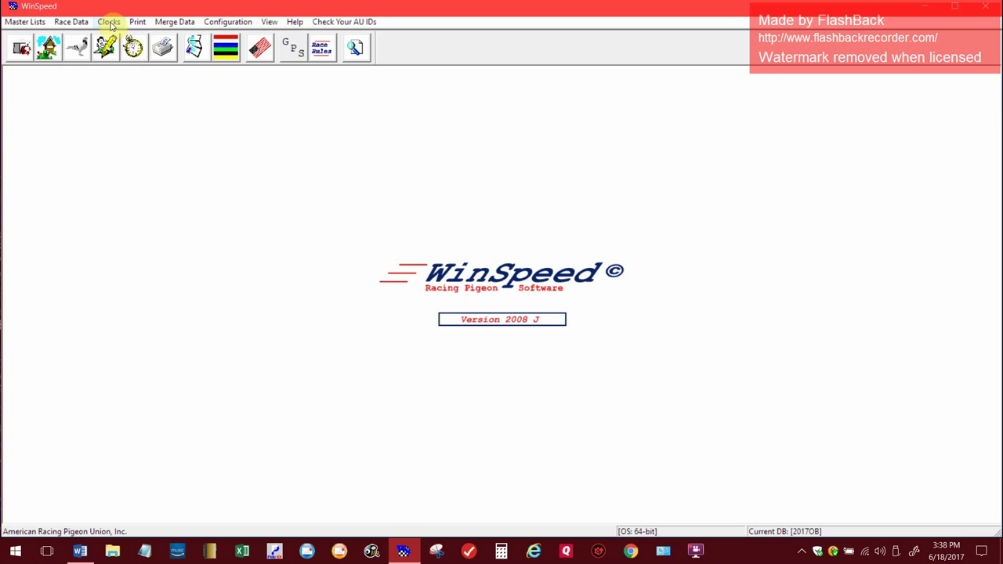
Start an Atis clock transfer reading from C:\ATIS and select the June 18, 2017 race.
{"action": "left_click", "coordinate": [110, 22]}
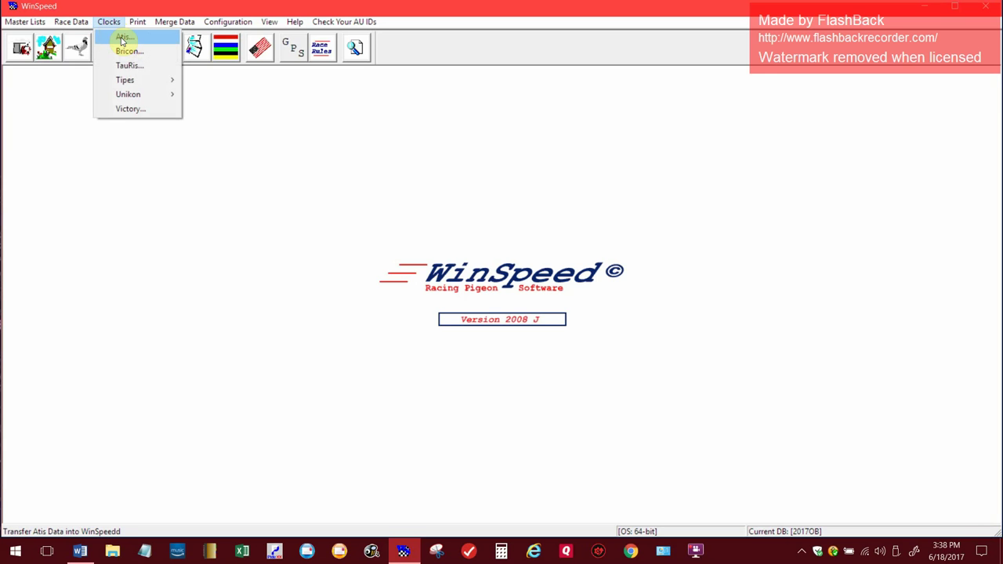
{"action": "left_click", "coordinate": [100, 37]}
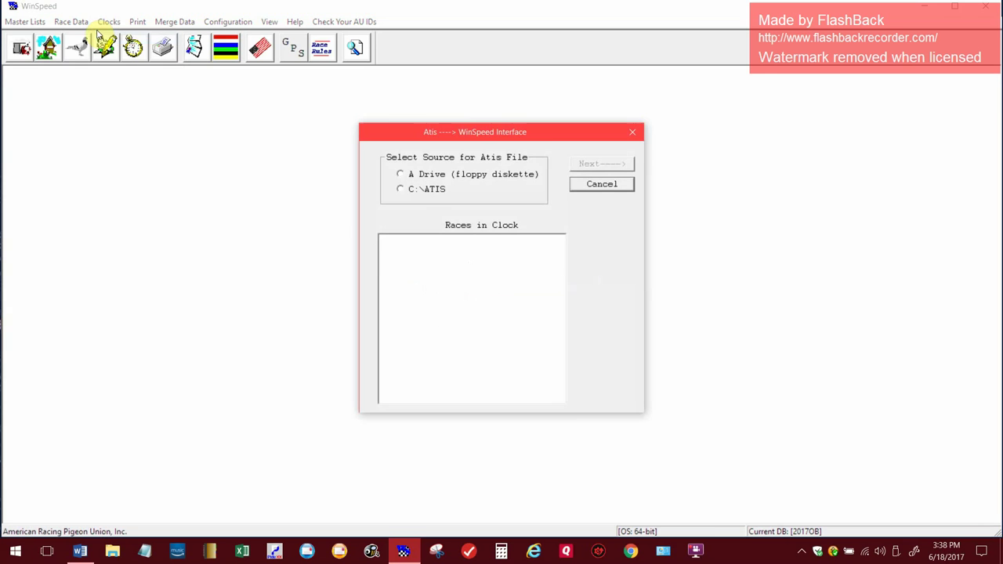
{"action": "left_click", "coordinate": [400, 190]}
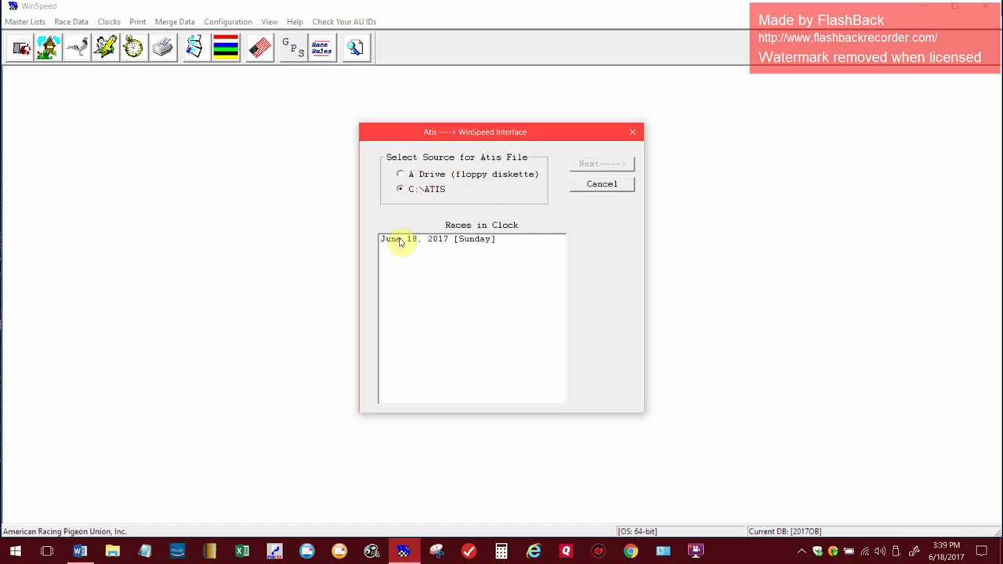
{"action": "left_click", "coordinate": [414, 240]}
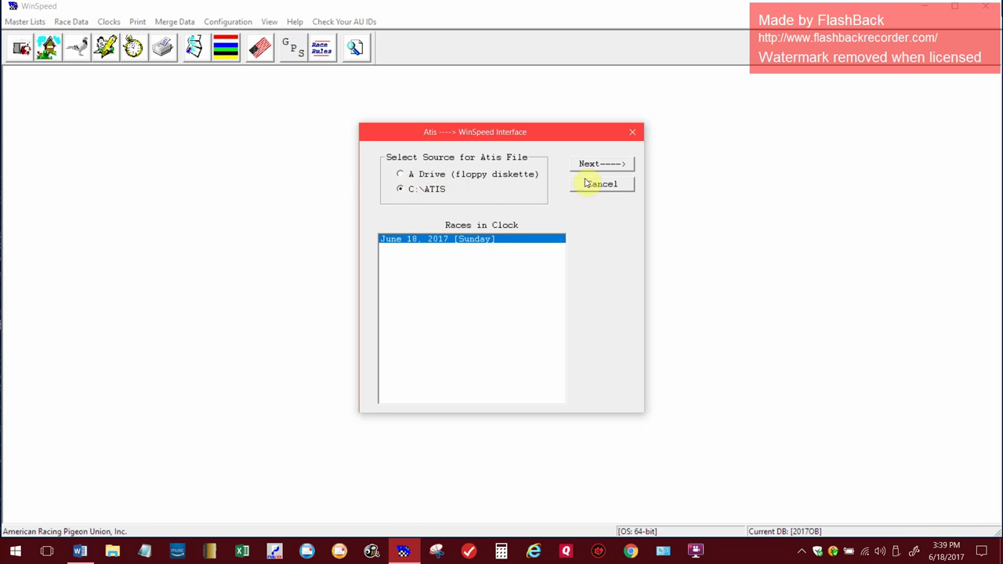
Continue the transfer keeping Use "Real Names" and From WinSpeed color/sex settings.
{"action": "left_click", "coordinate": [597, 163]}
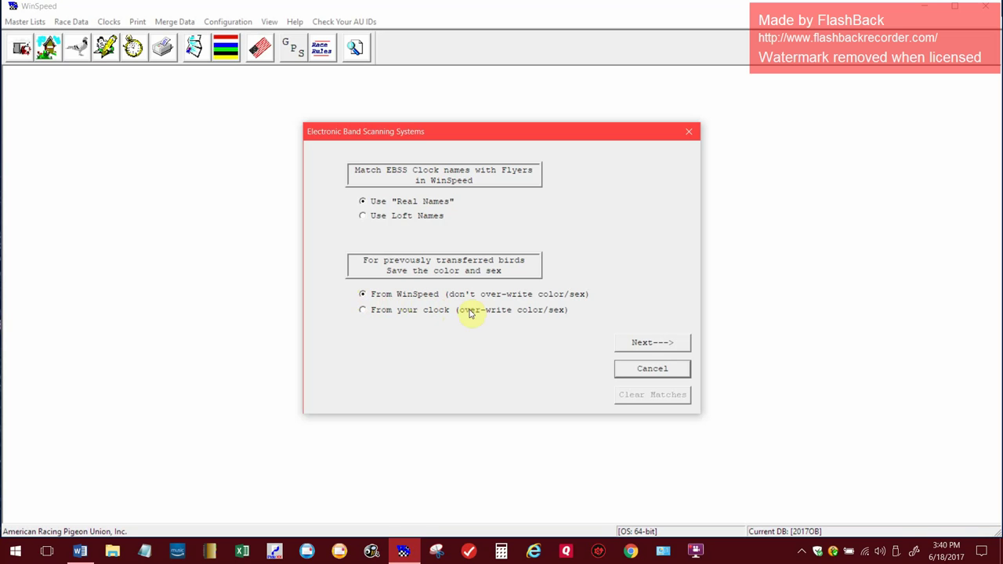
{"action": "left_click", "coordinate": [648, 345]}
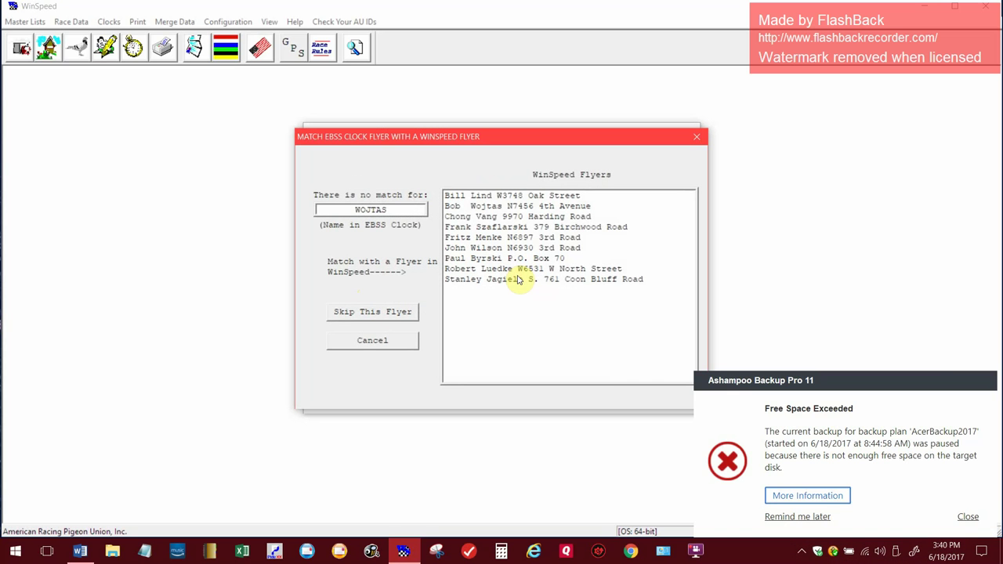
Dismiss the backup warning and link all six unmatched clock names to their WinSpeed flyers.
{"action": "left_click", "coordinate": [968, 519]}
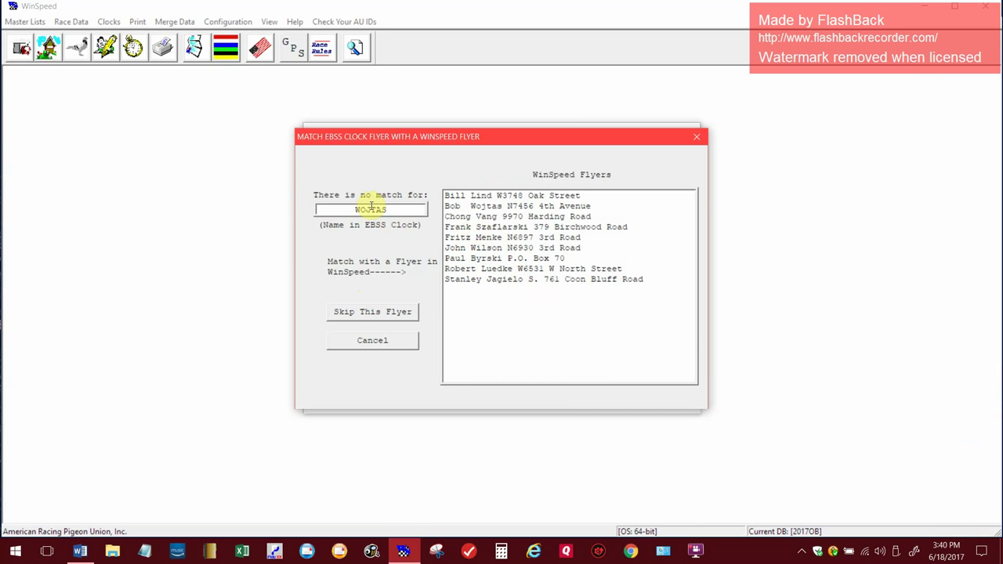
{"action": "double_click", "coordinate": [464, 209]}
{"action": "double_click", "coordinate": [464, 248]}
{"action": "double_click", "coordinate": [472, 285]}
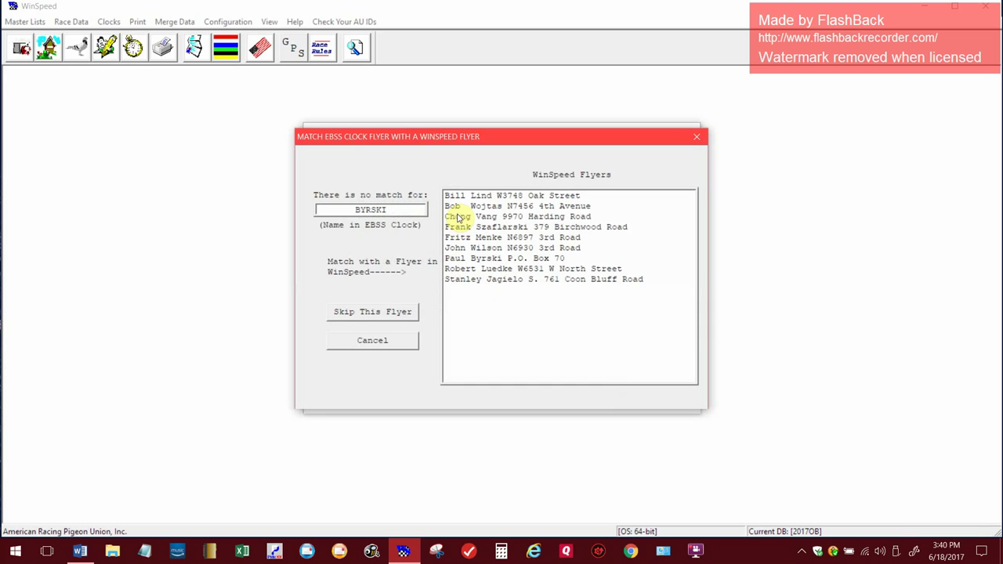
{"action": "double_click", "coordinate": [464, 260]}
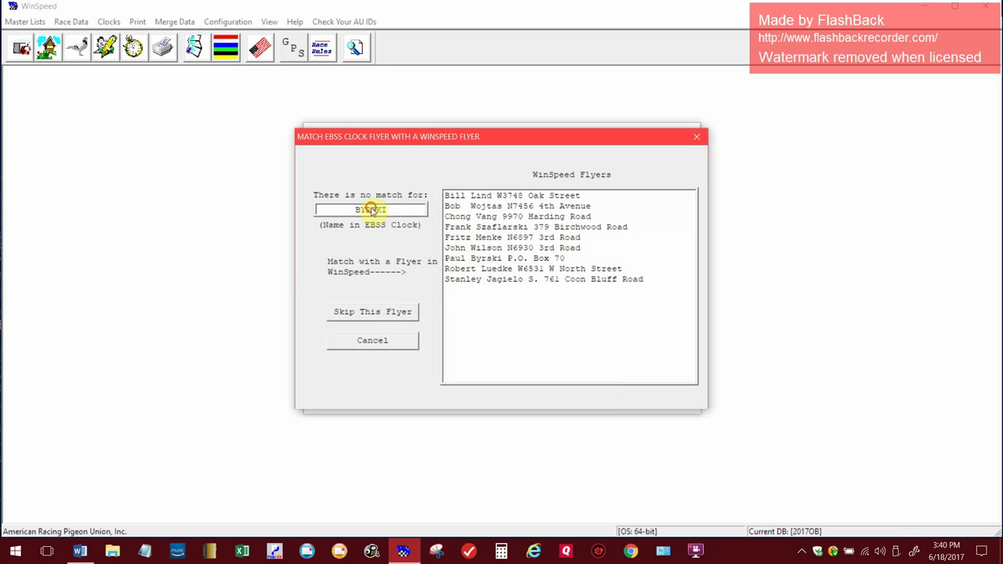
{"action": "double_click", "coordinate": [473, 239]}
{"action": "double_click", "coordinate": [470, 226]}
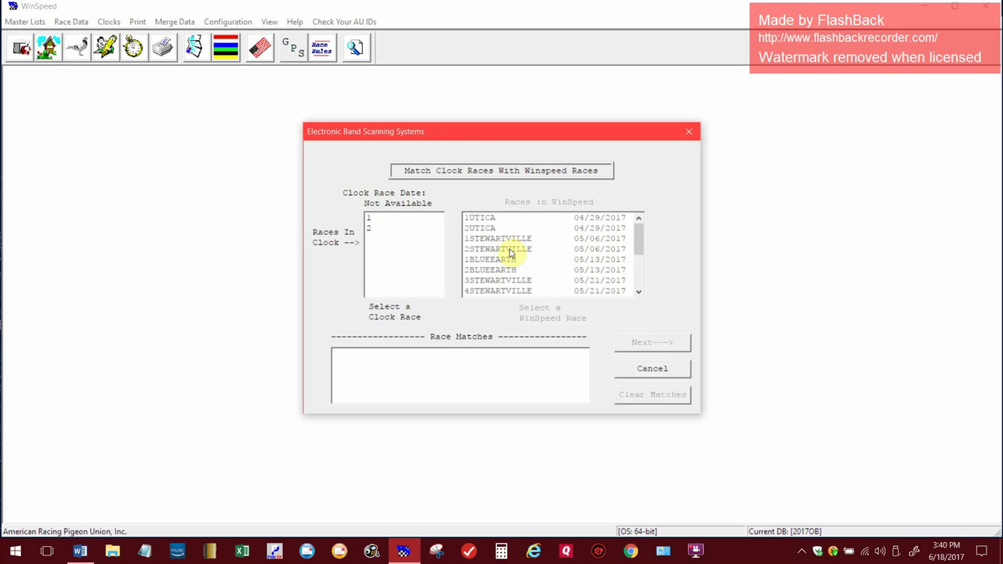
Pair clock race 1 with 3BLUEEARTH and clock race 2 with 4BLUEEARTH.
{"action": "left_click", "coordinate": [379, 219]}
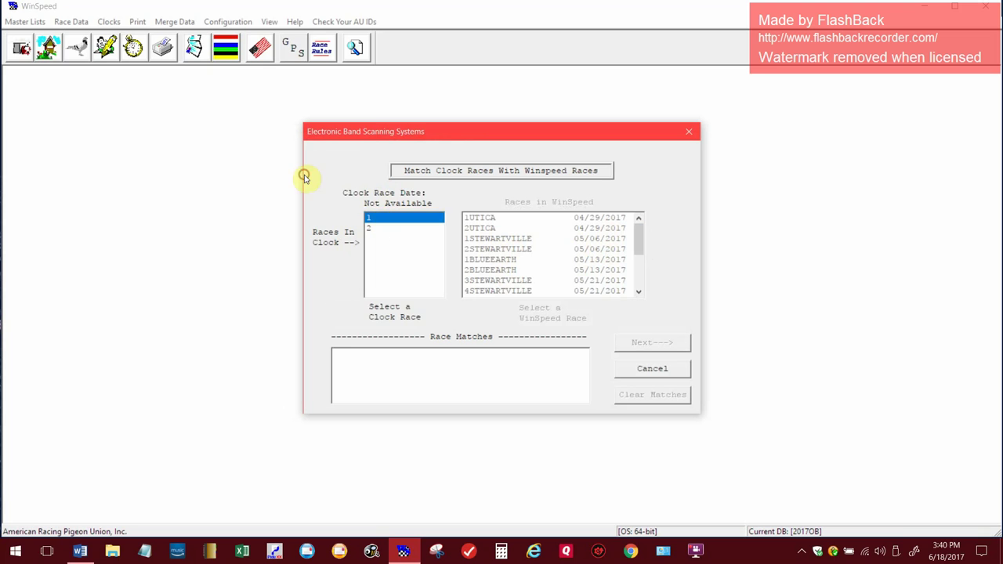
{"action": "left_click_drag", "start_coordinate": [638, 231], "coordinate": [636, 298]}
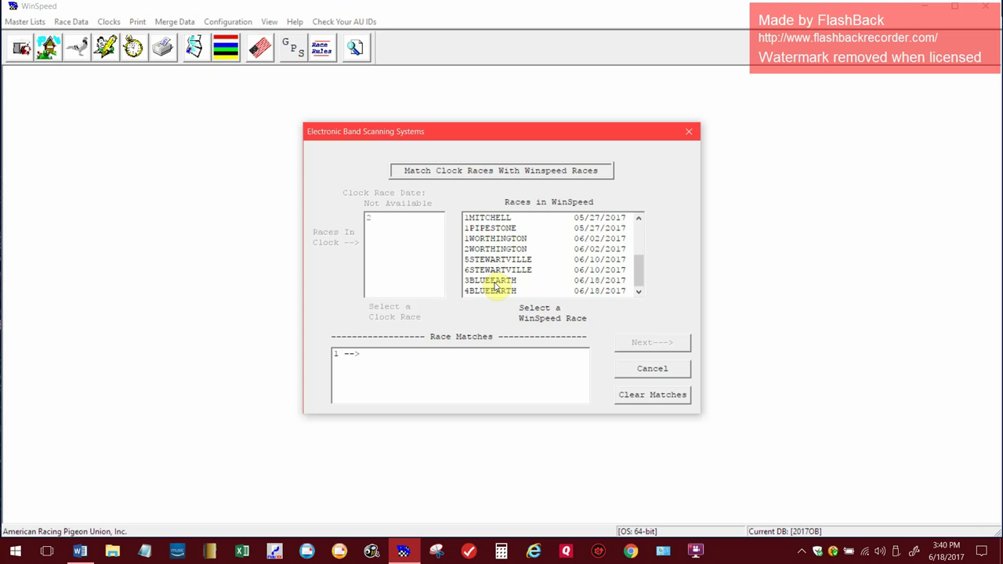
{"action": "left_click", "coordinate": [492, 282]}
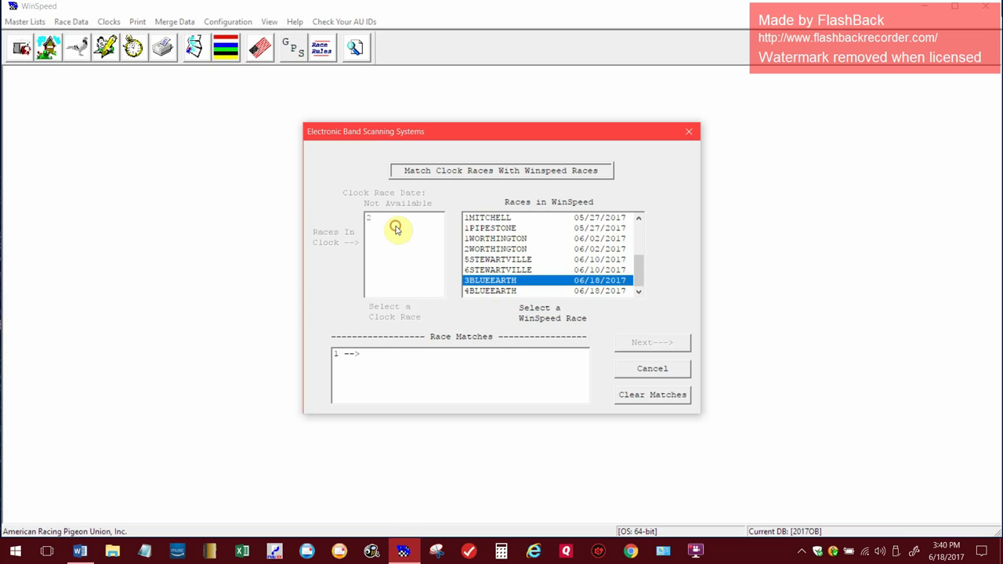
{"action": "left_click", "coordinate": [374, 223]}
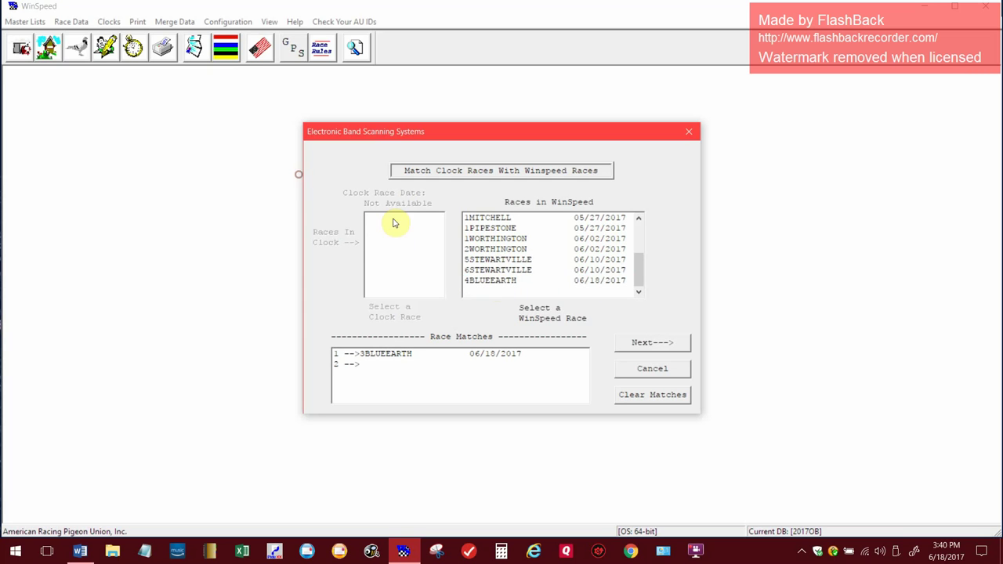
{"action": "left_click", "coordinate": [488, 280]}
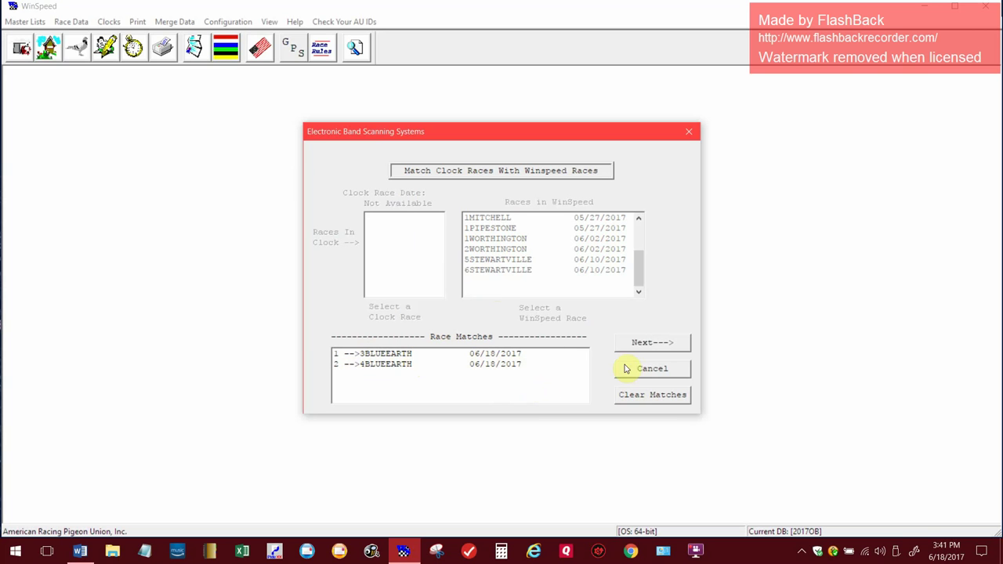
Transfer all clocked birds without limiting, confirm saving the clockings, and acknowledge success.
{"action": "left_click", "coordinate": [647, 345]}
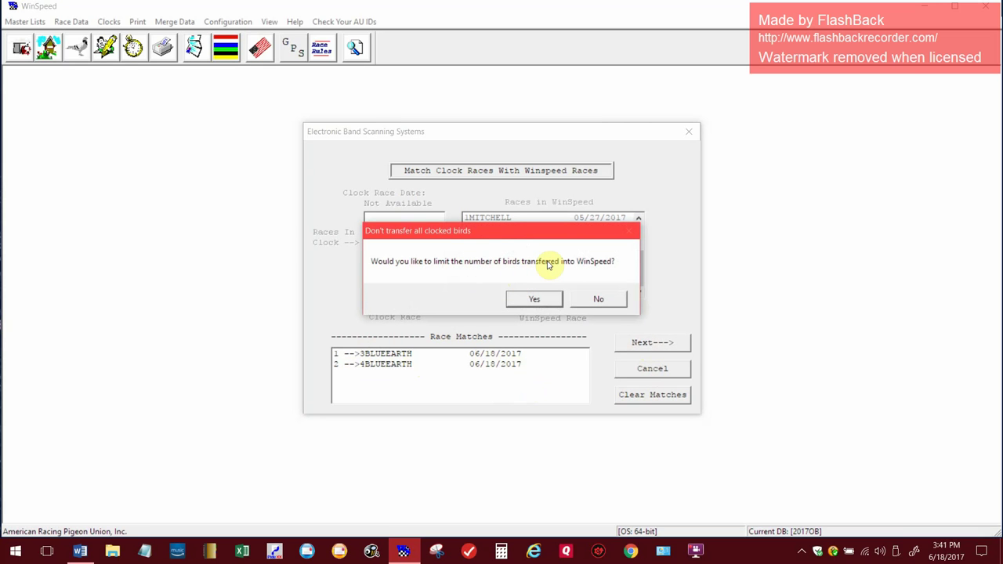
{"action": "left_click", "coordinate": [589, 299]}
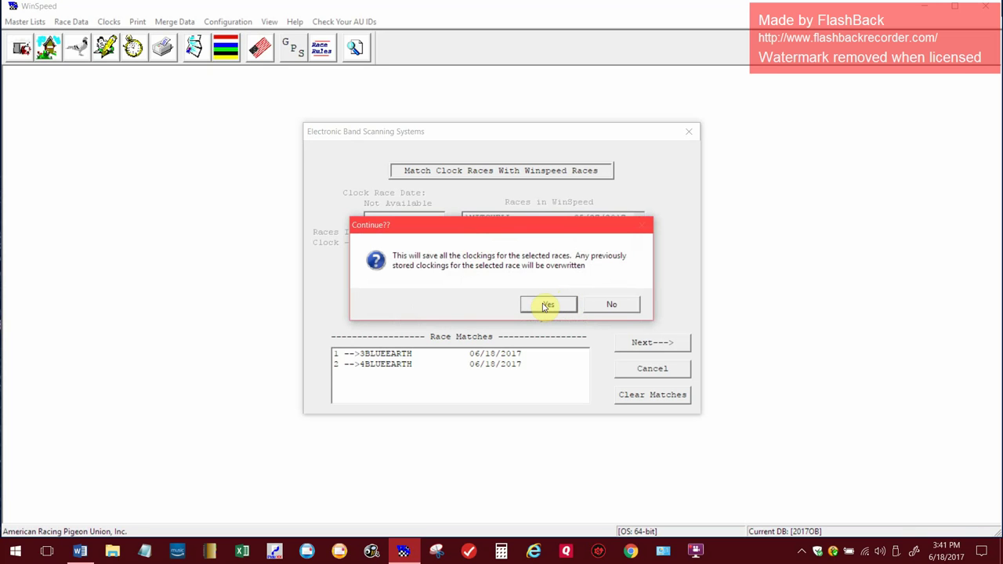
{"action": "left_click", "coordinate": [547, 305]}
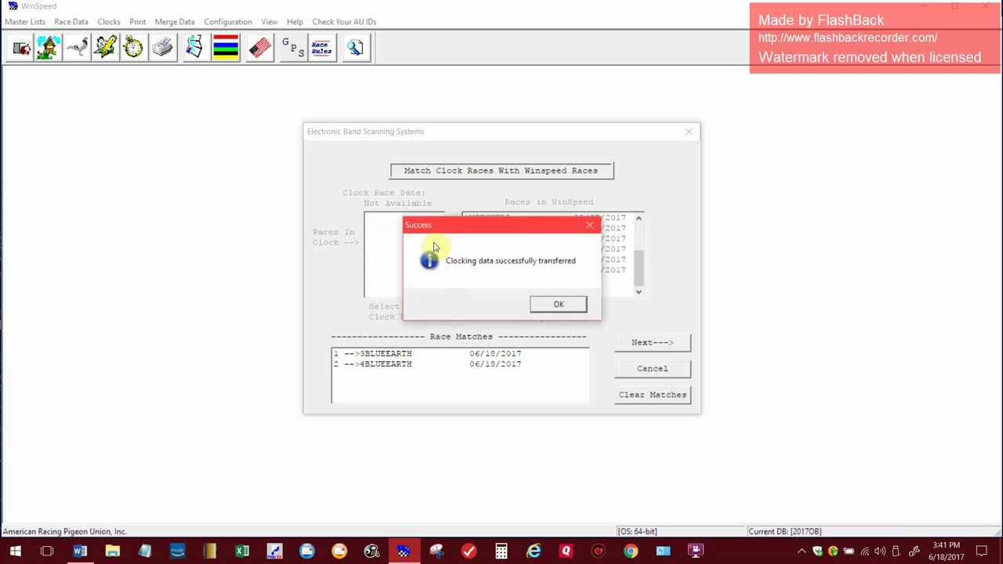
{"action": "left_click", "coordinate": [557, 304]}
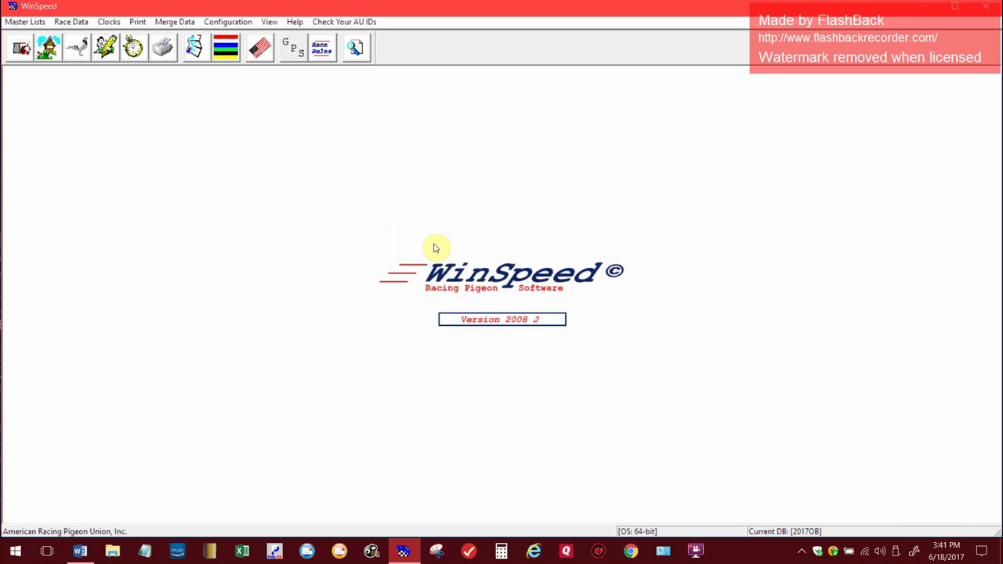
Generate the Weekly Race Report for the 06/18/2017 3BLUEEARTH race.
{"action": "left_click", "coordinate": [132, 46]}
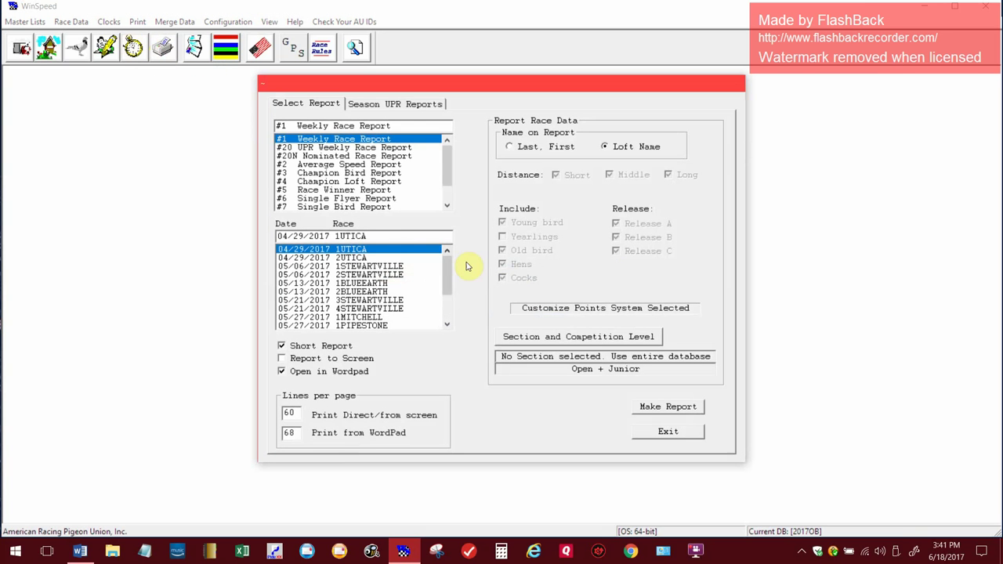
{"action": "scroll", "coordinate": [447, 268], "scroll_direction": "down", "scroll_amount": 2}
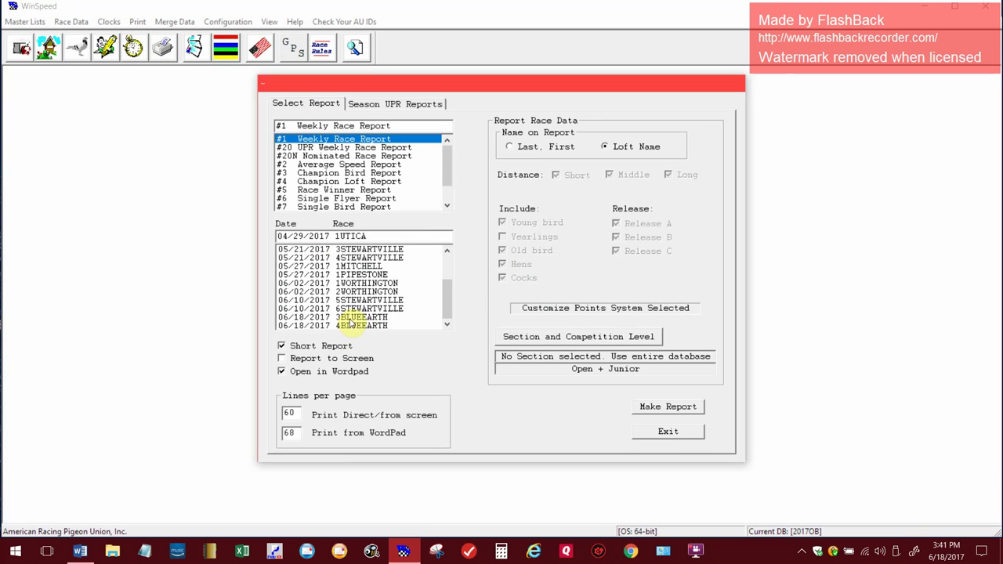
{"action": "left_click", "coordinate": [350, 318]}
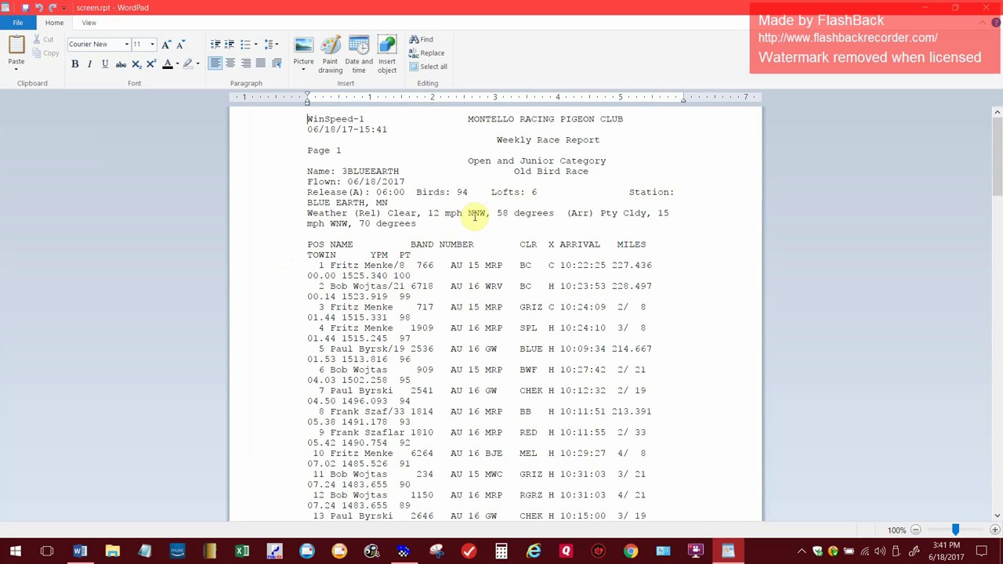
Check the 3BLUEEARTH report's 6 lofts, close it, and generate the 4BLUEEARTH weekly report.
{"action": "left_click_drag", "start_coordinate": [539, 193], "coordinate": [506, 192]}
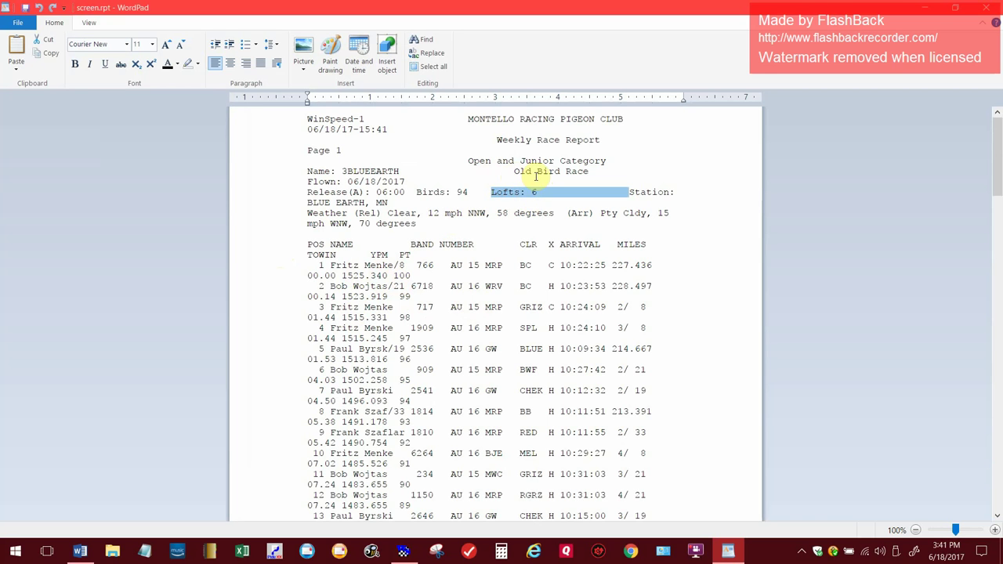
{"action": "left_click", "coordinate": [986, 7]}
{"action": "left_click", "coordinate": [396, 326]}
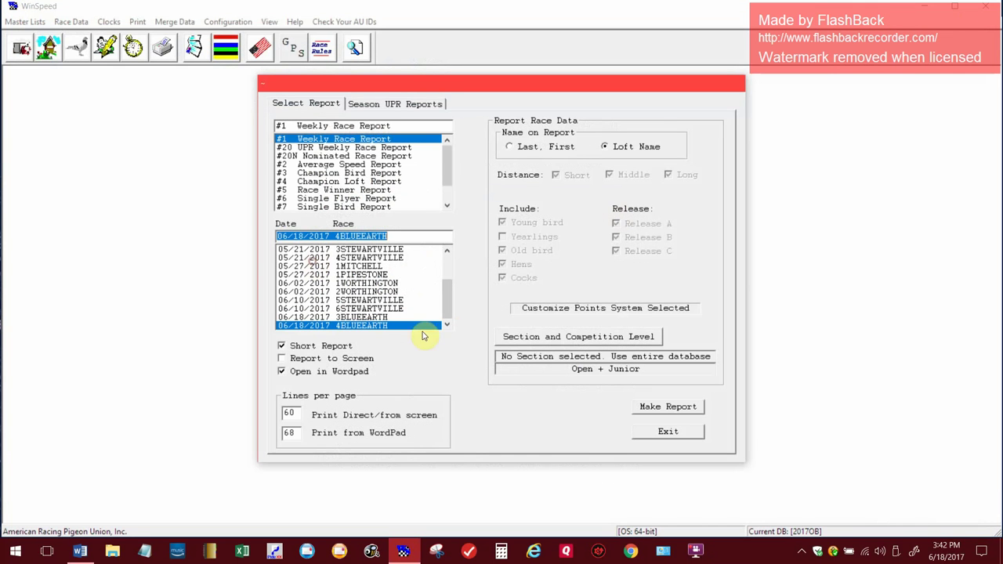
{"action": "left_click", "coordinate": [665, 407]}
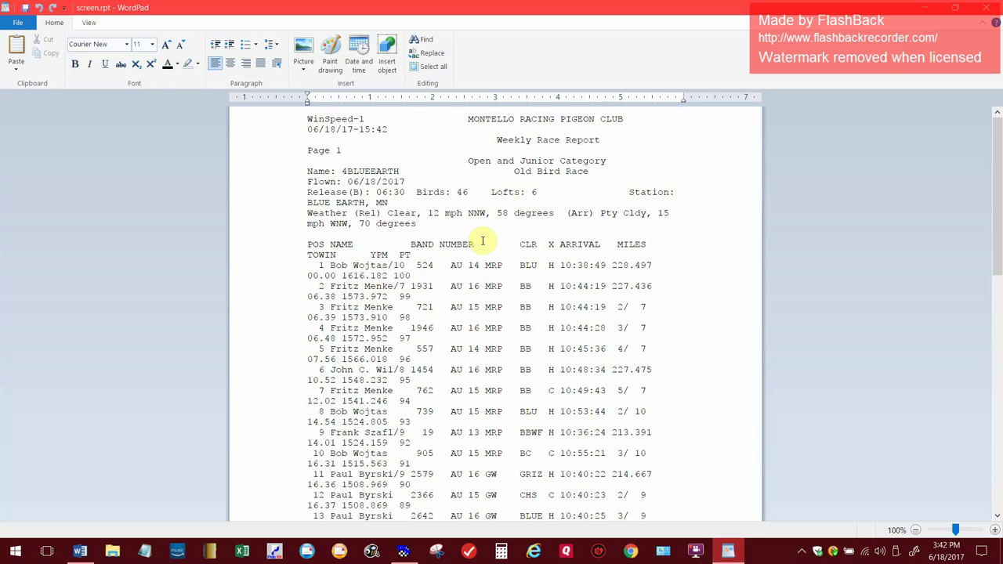
Review the 4BLUEEARTH report's loft count and Open and Junior Category line, then exit.
{"action": "left_click_drag", "start_coordinate": [533, 195], "coordinate": [492, 195]}
{"action": "left_click", "coordinate": [242, 160]}
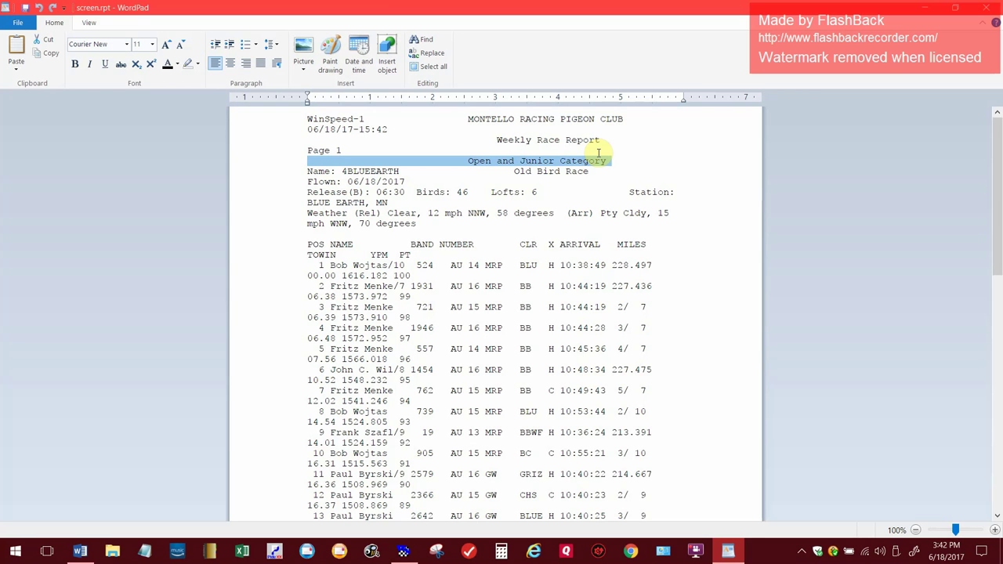
{"action": "left_click", "coordinate": [989, 7]}
{"action": "left_click", "coordinate": [658, 430]}
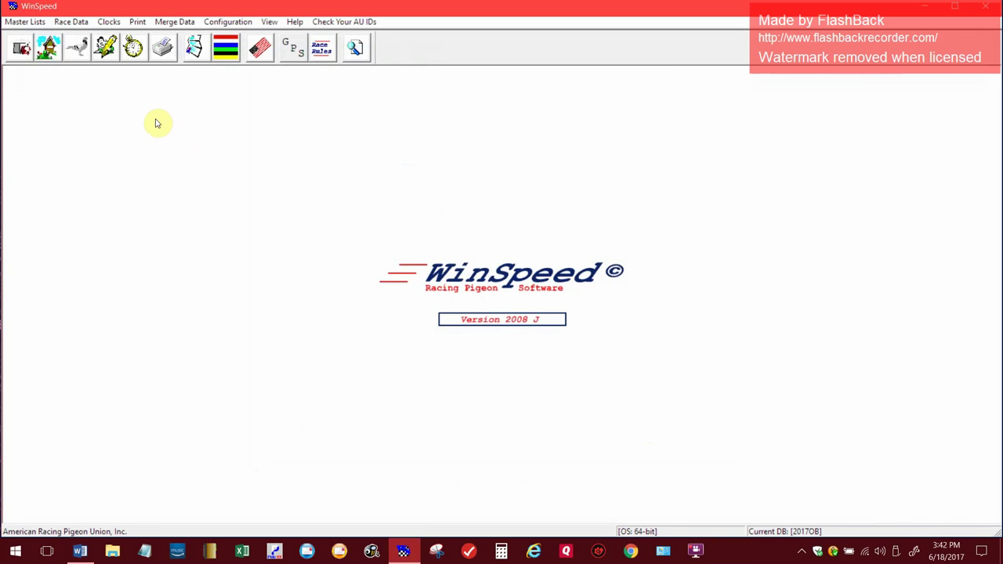
{"action": "left_click", "coordinate": [102, 22]}
{"action": "left_click", "coordinate": [84, 23]}
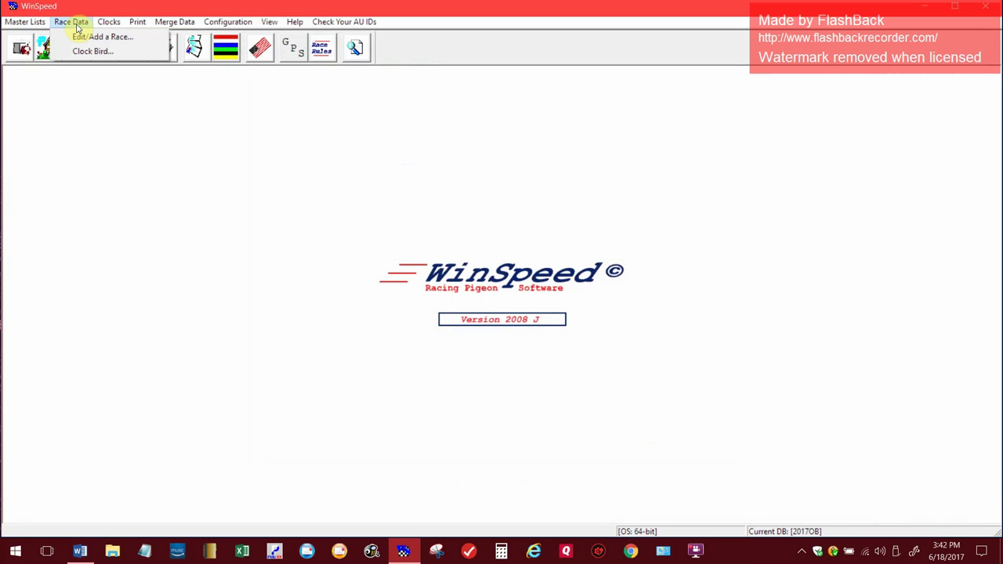
{"action": "left_click", "coordinate": [74, 51]}
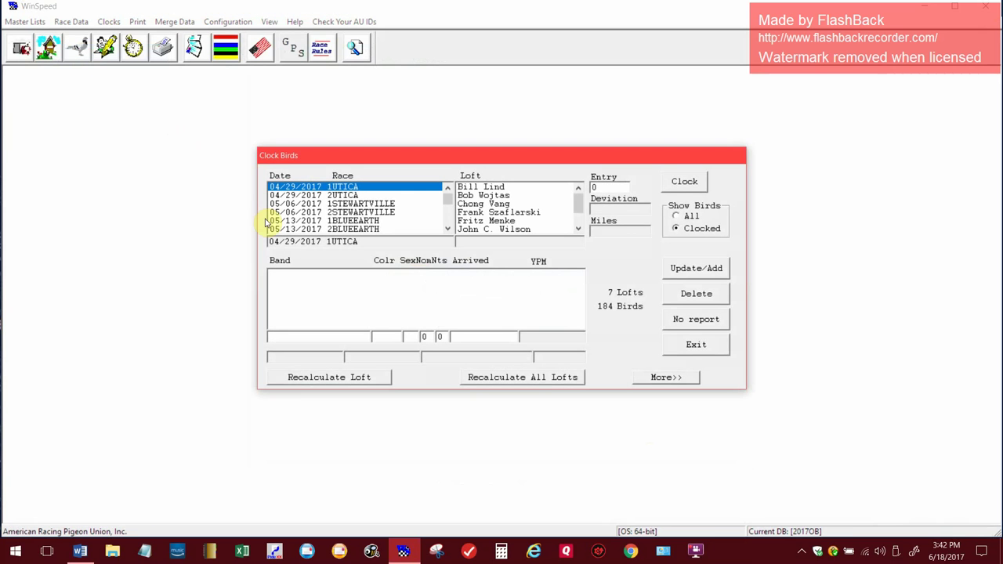
{"action": "left_click", "coordinate": [486, 195]}
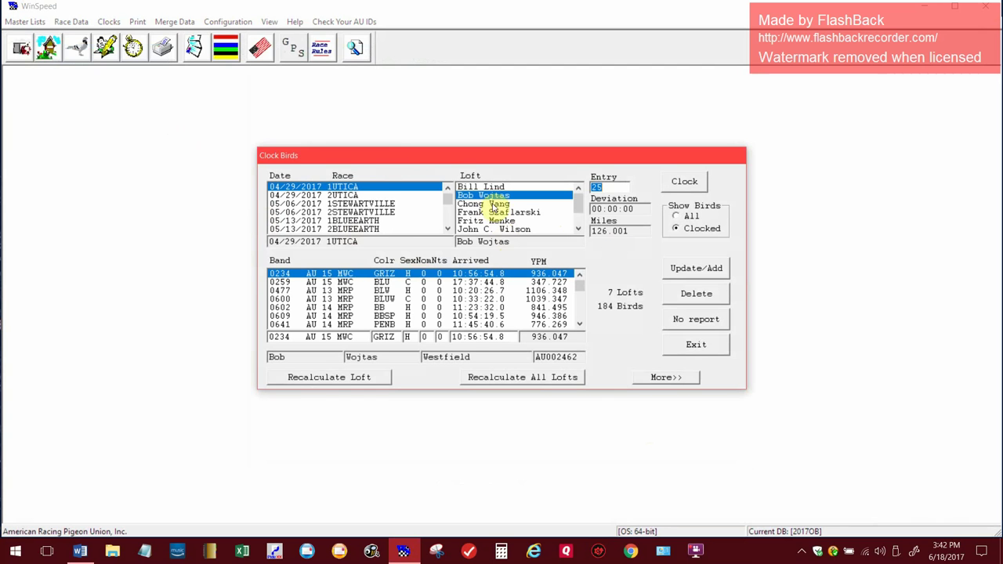
{"action": "left_click_drag", "start_coordinate": [447, 197], "coordinate": [444, 217]}
{"action": "left_click", "coordinate": [350, 221]}
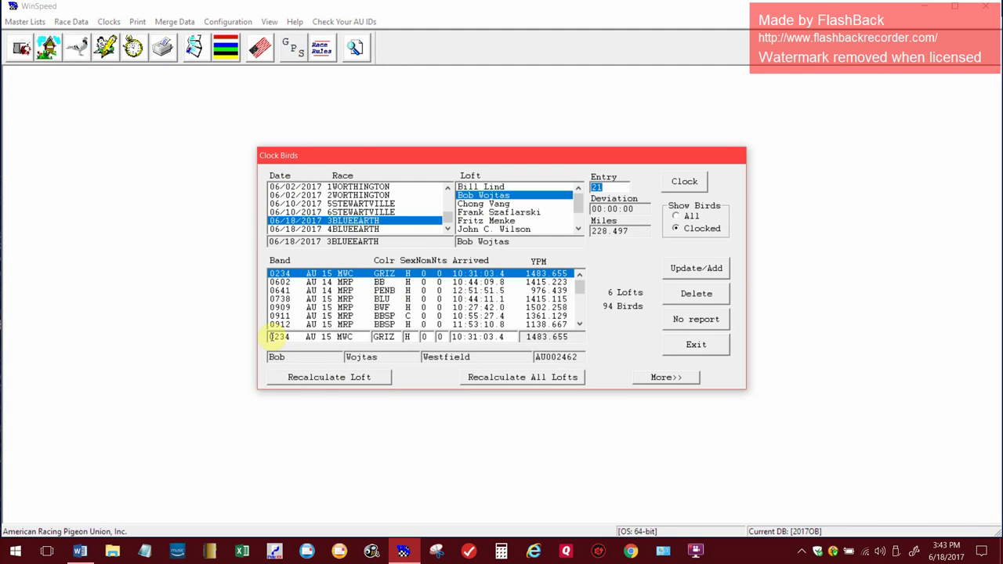
{"action": "left_click_drag", "start_coordinate": [275, 336], "coordinate": [310, 336]}
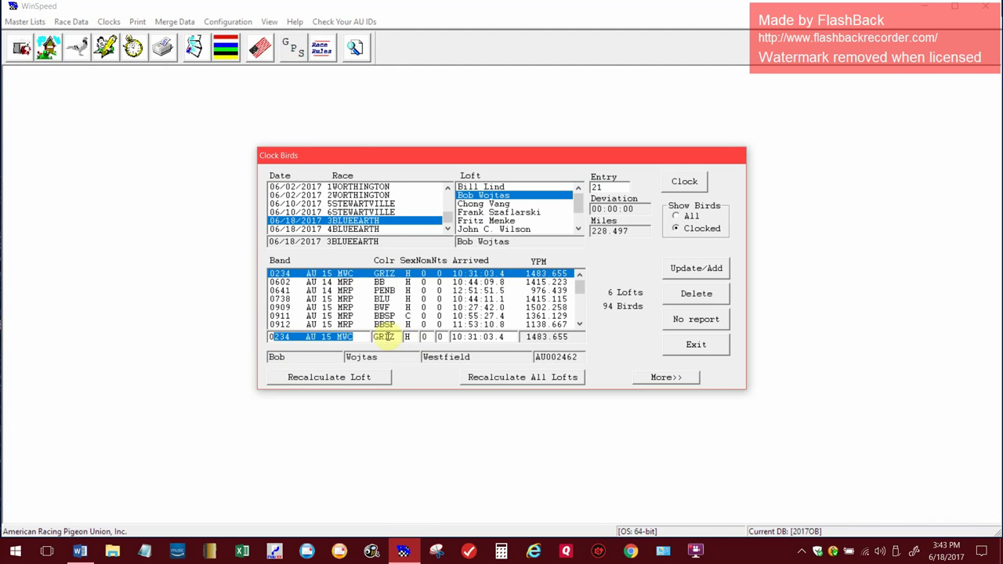
{"action": "left_click_drag", "start_coordinate": [379, 336], "coordinate": [517, 336]}
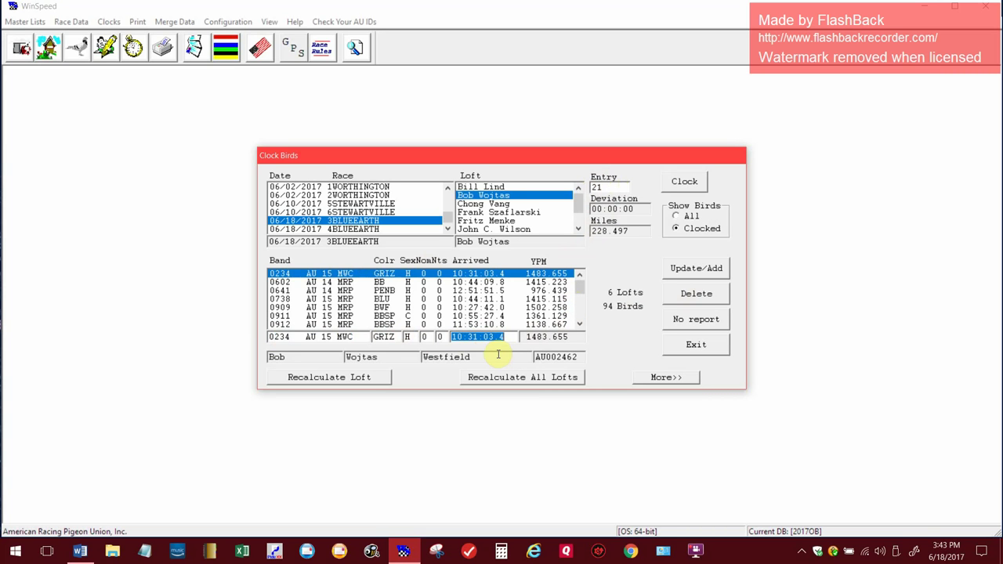
{"action": "key", "text": "Tab"}
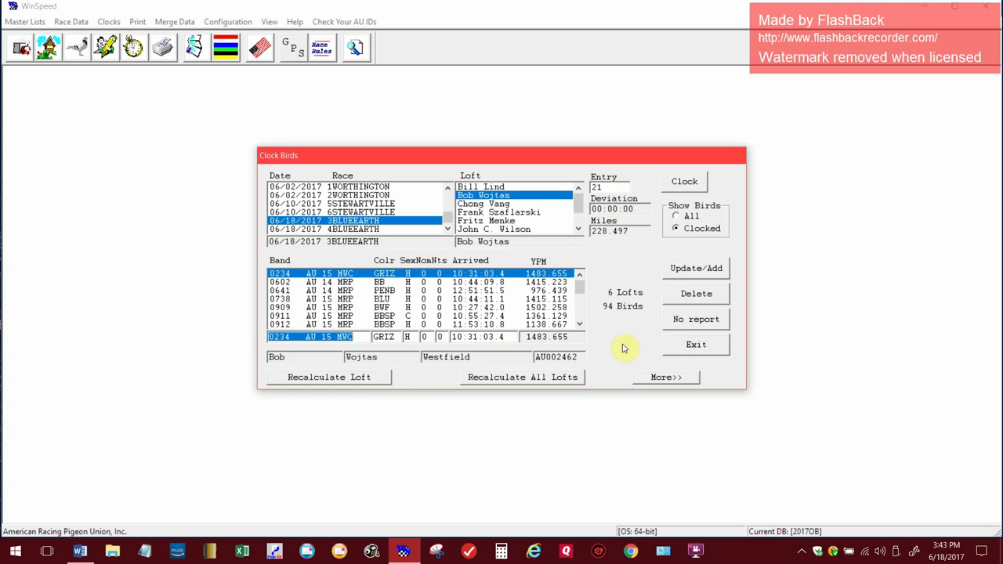
{"action": "left_click", "coordinate": [670, 349]}
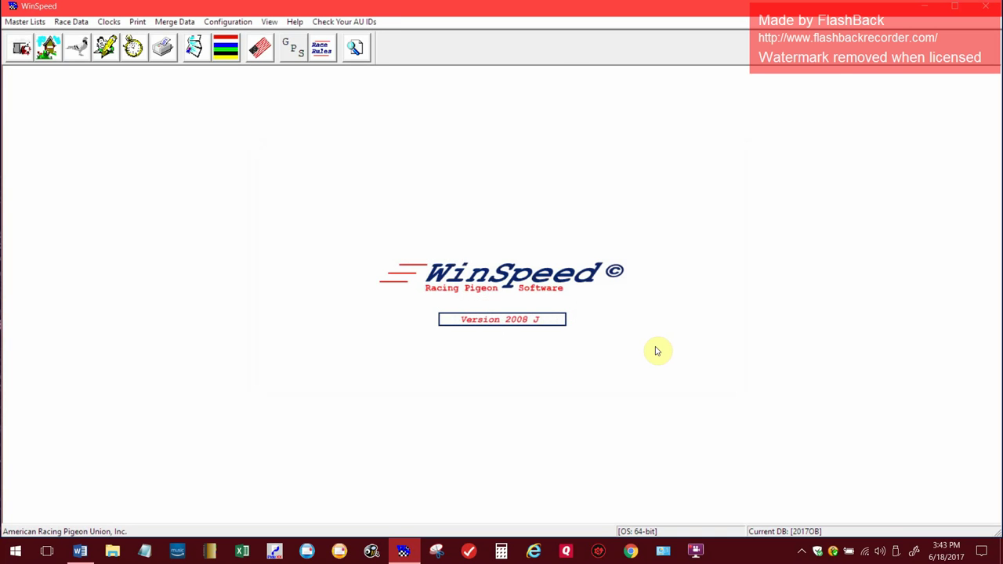